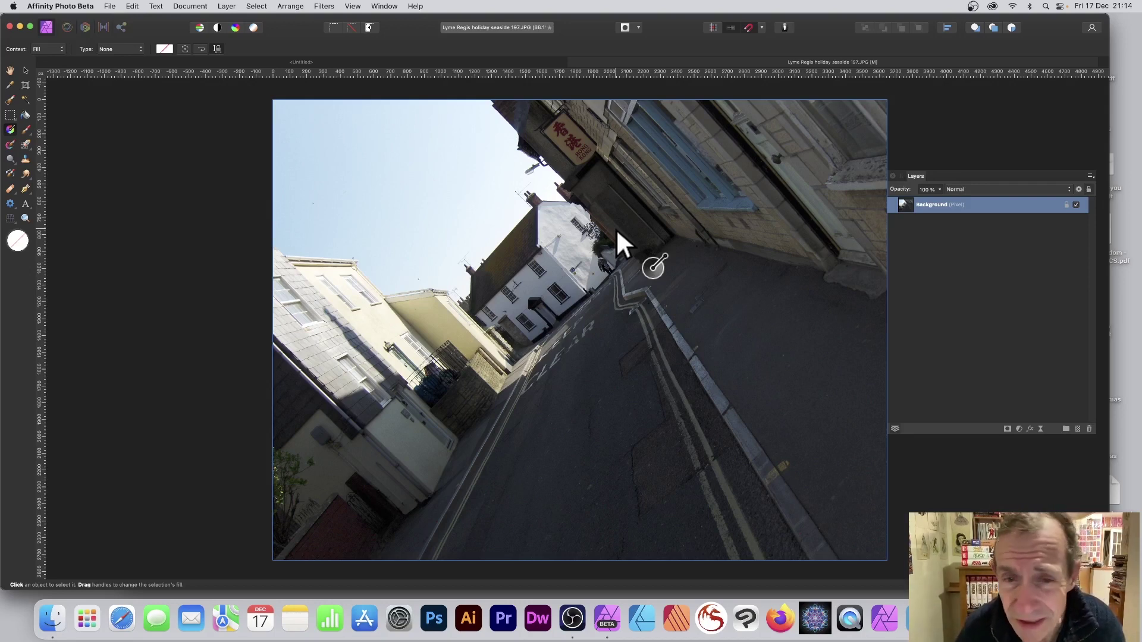
Step: Drag a white-to-black linear gradient from upper left to lower right across the Background layer
left_click_drag(395, 135, 714, 343)
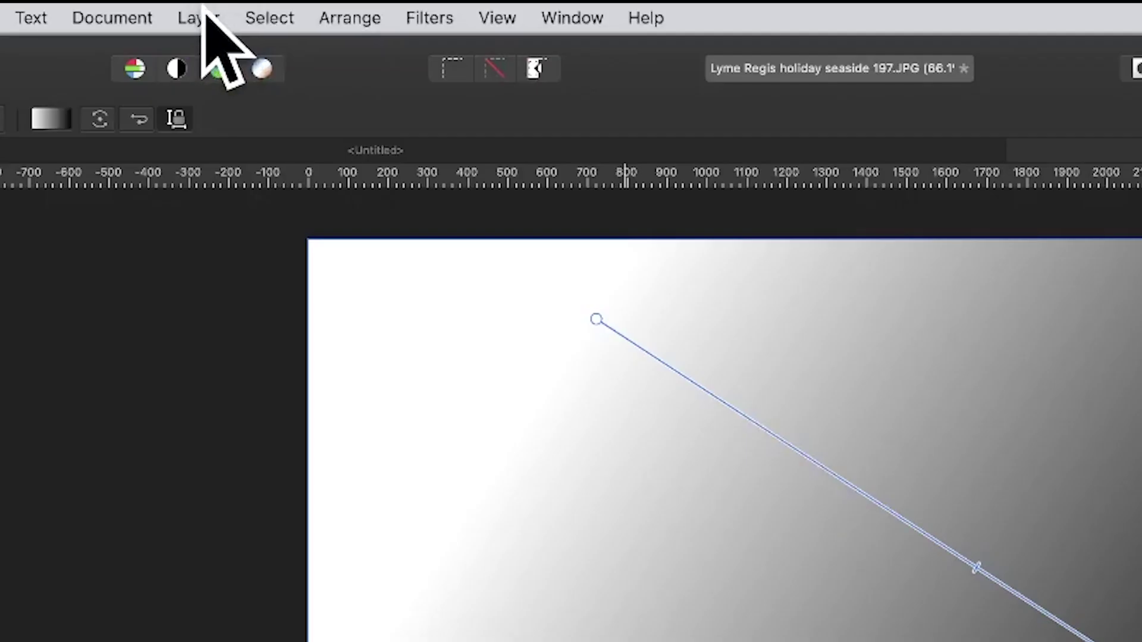
Step: Apply Layer > Fade to the gradient at 31% with Colour Burn blend mode
left_click(204, 16)
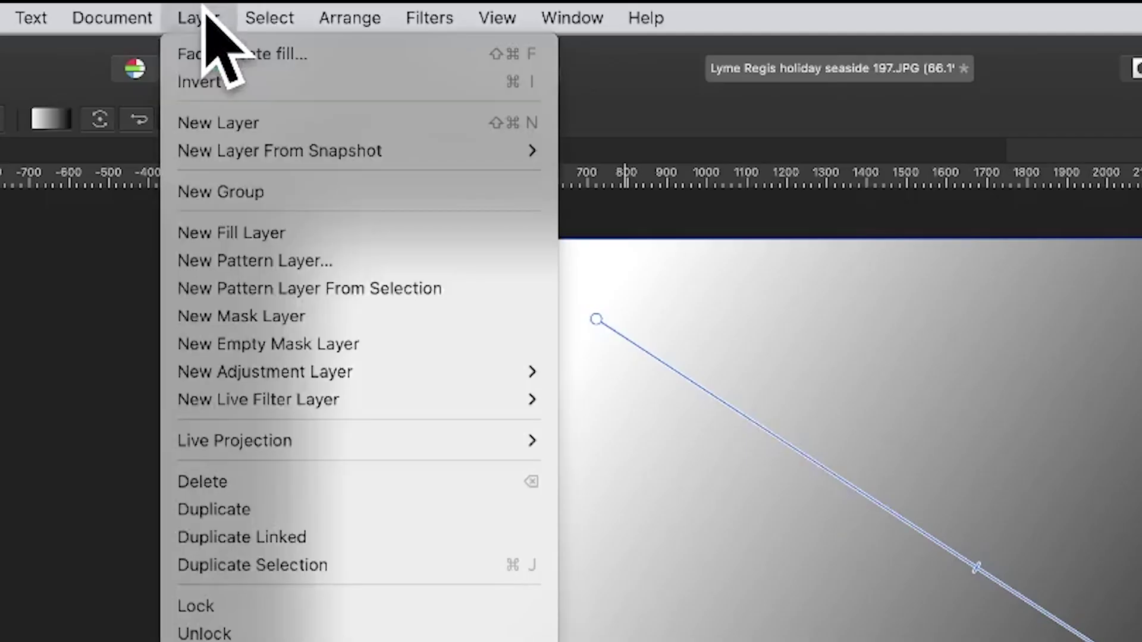
left_click(231, 53)
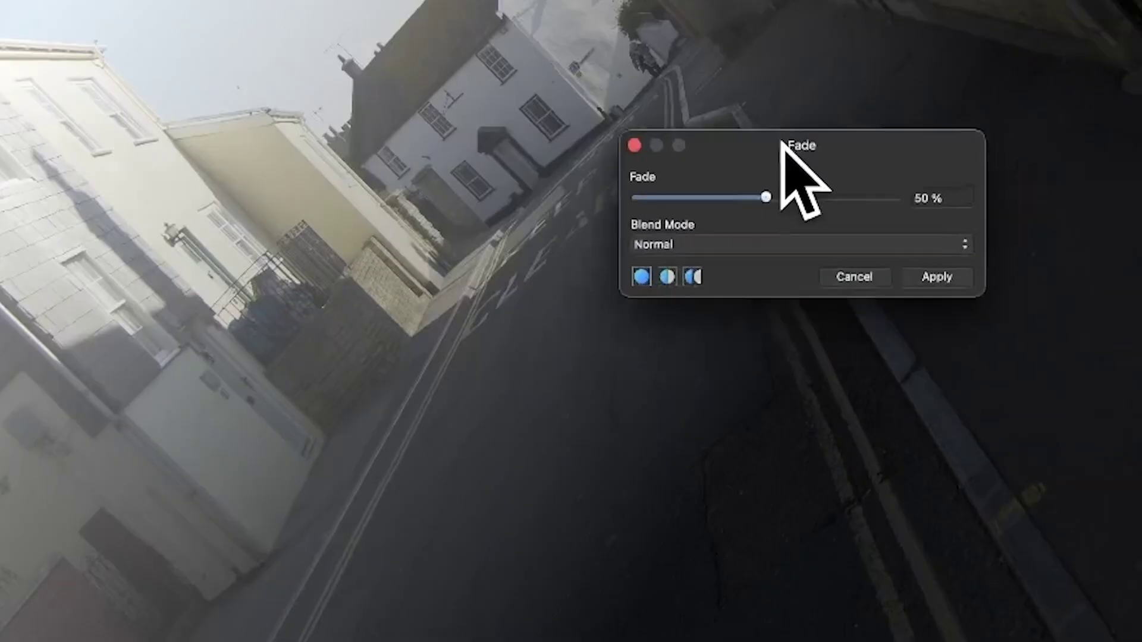
left_click_drag(994, 521, 974, 522)
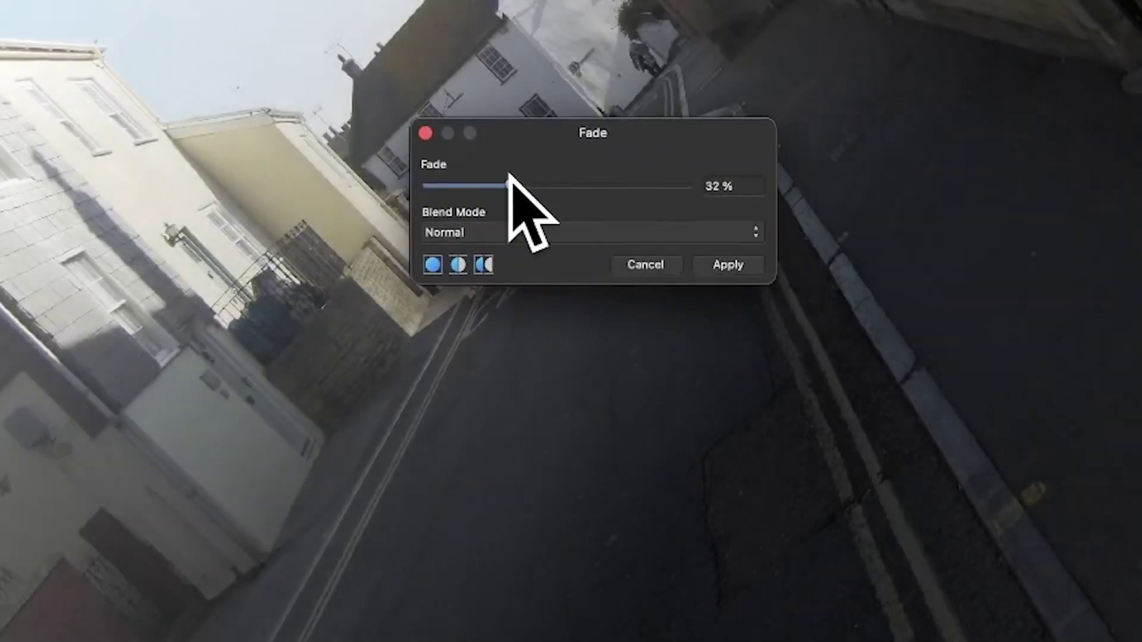
left_click(540, 234)
left_click(528, 312)
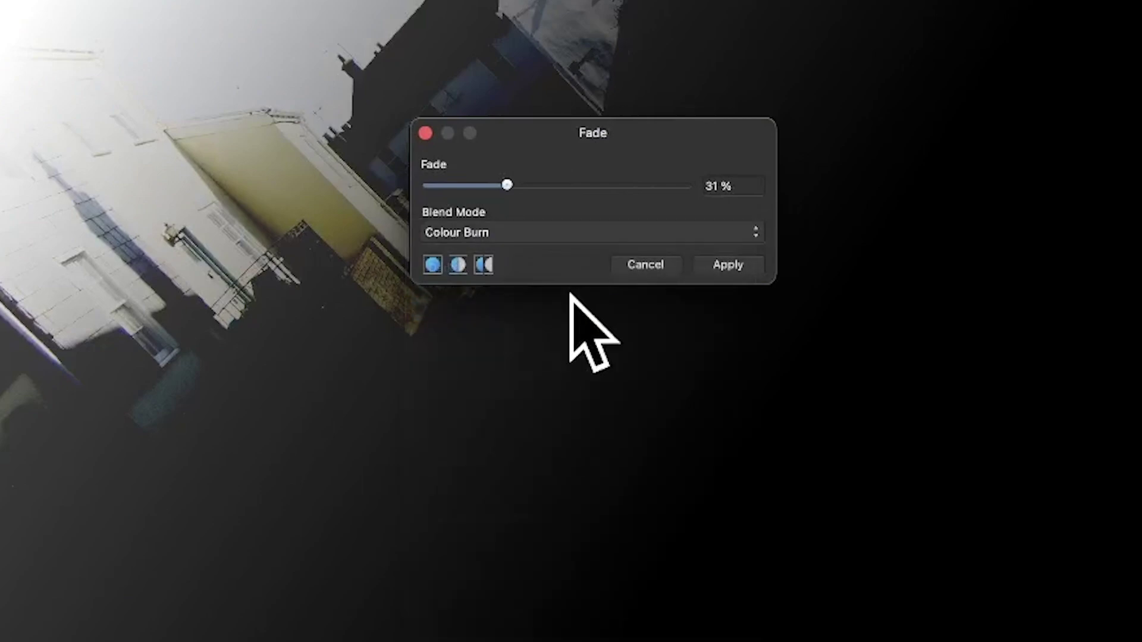
left_click(728, 264)
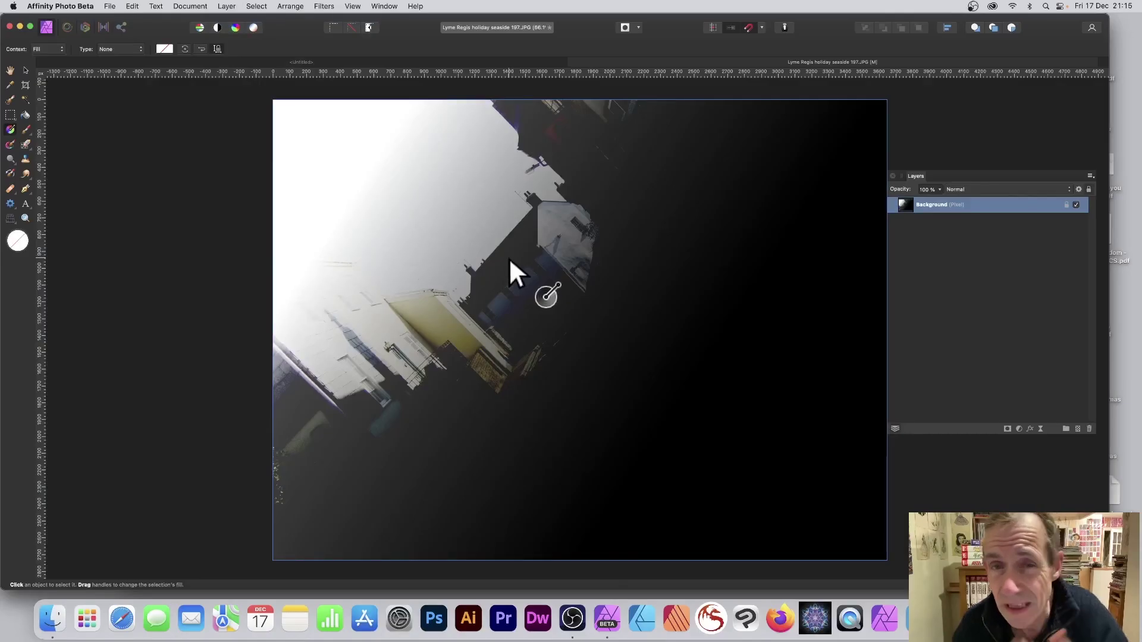
Step: Undo the fade and gradient, then add a pixel layer with a diagonal gradient and an extra stop
key("super+z")
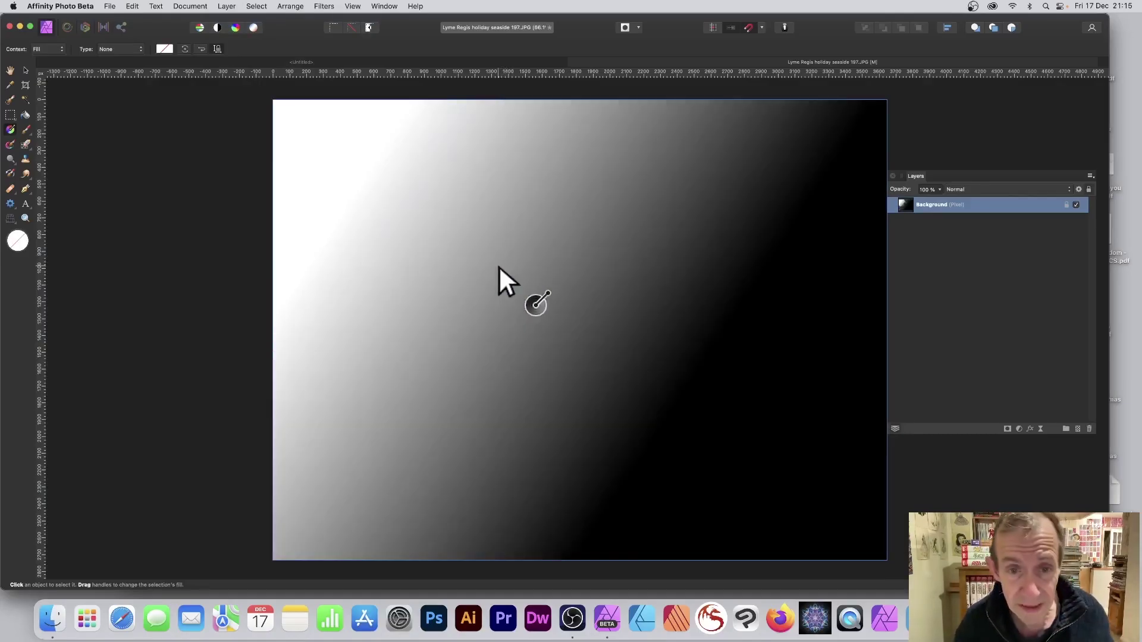
key("super+z")
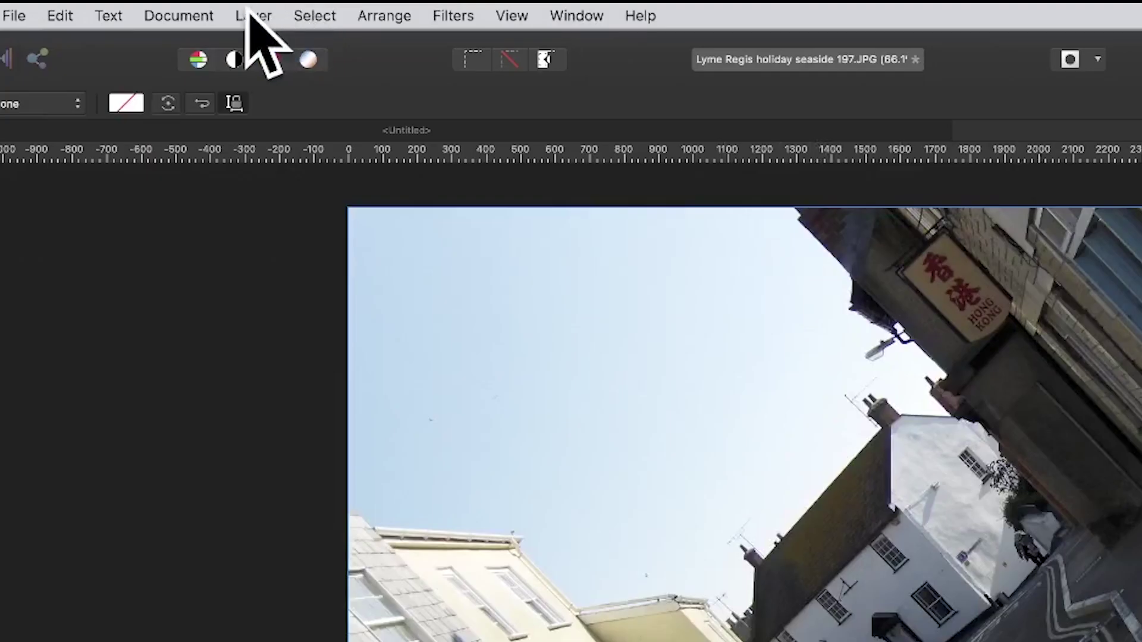
left_click(248, 14)
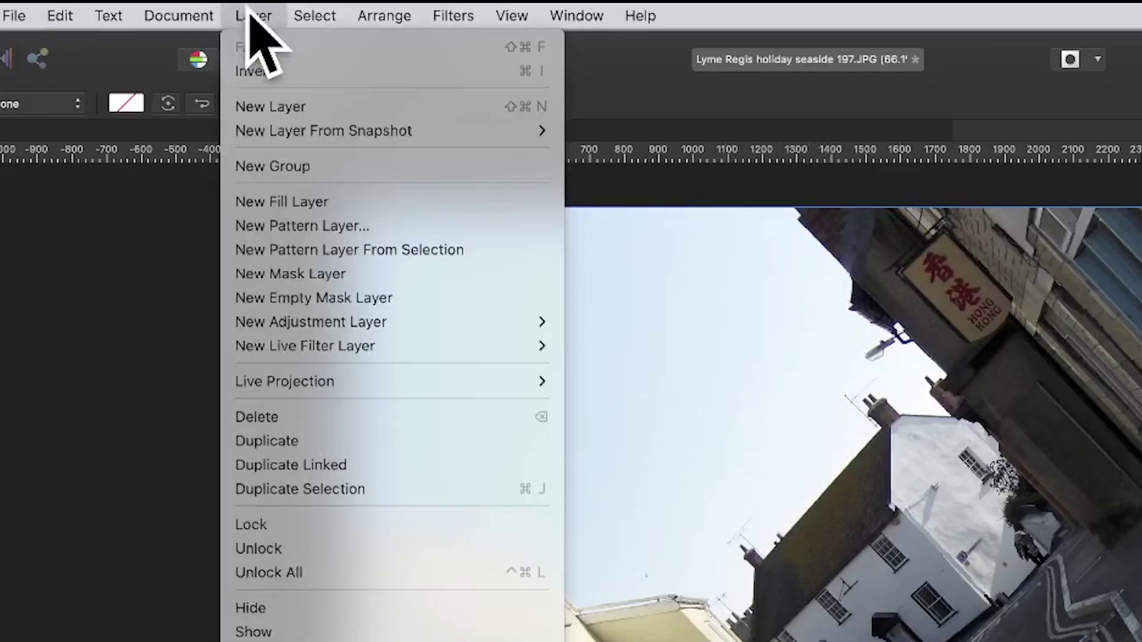
left_click(247, 102)
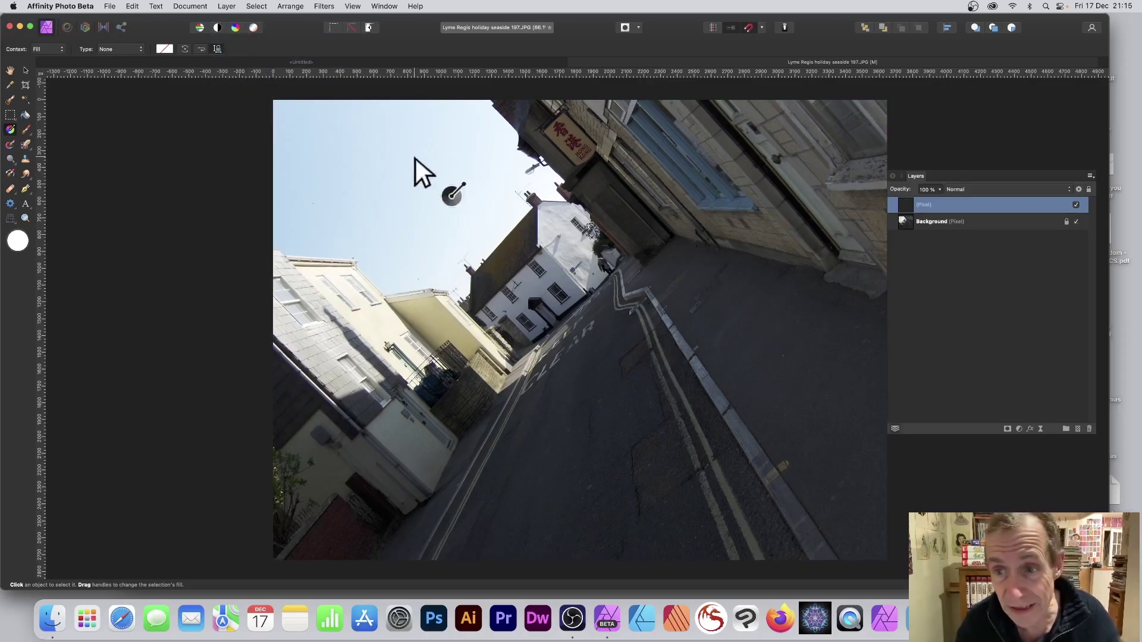
left_click_drag(372, 135, 732, 310)
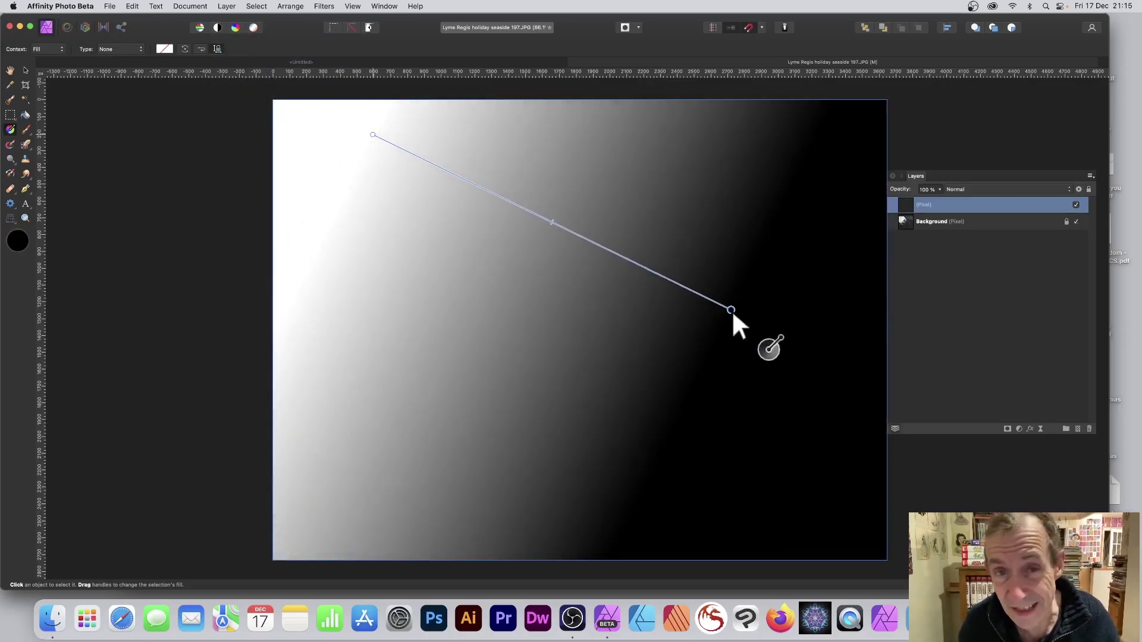
left_click(459, 177)
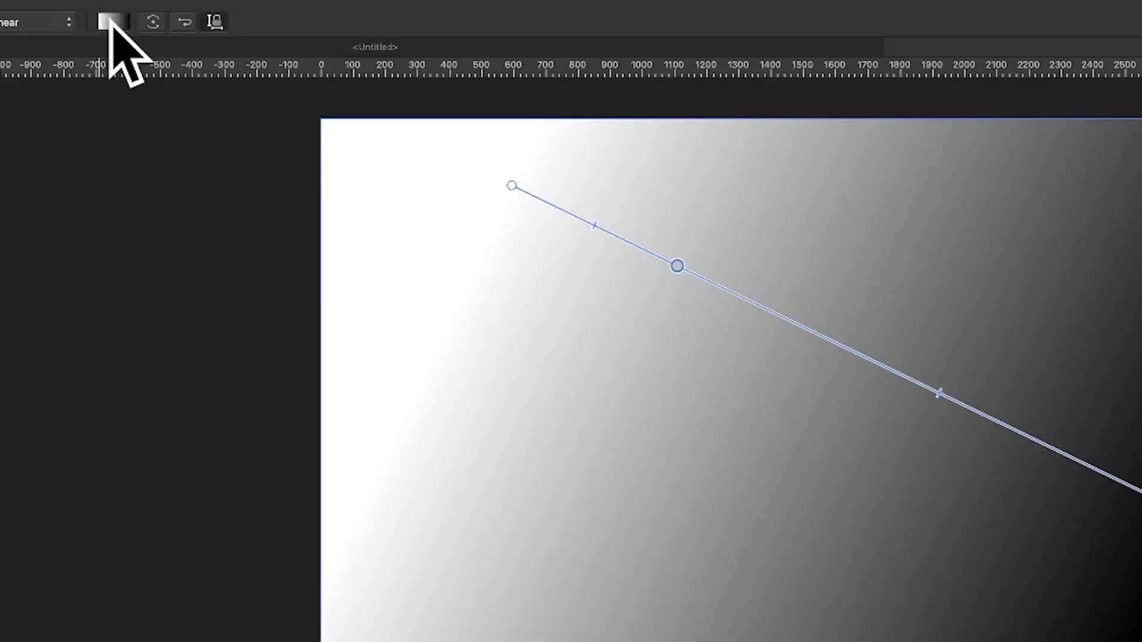
Step: Colour the middle gradient stop red so the gradient runs white, red, black
left_click(110, 20)
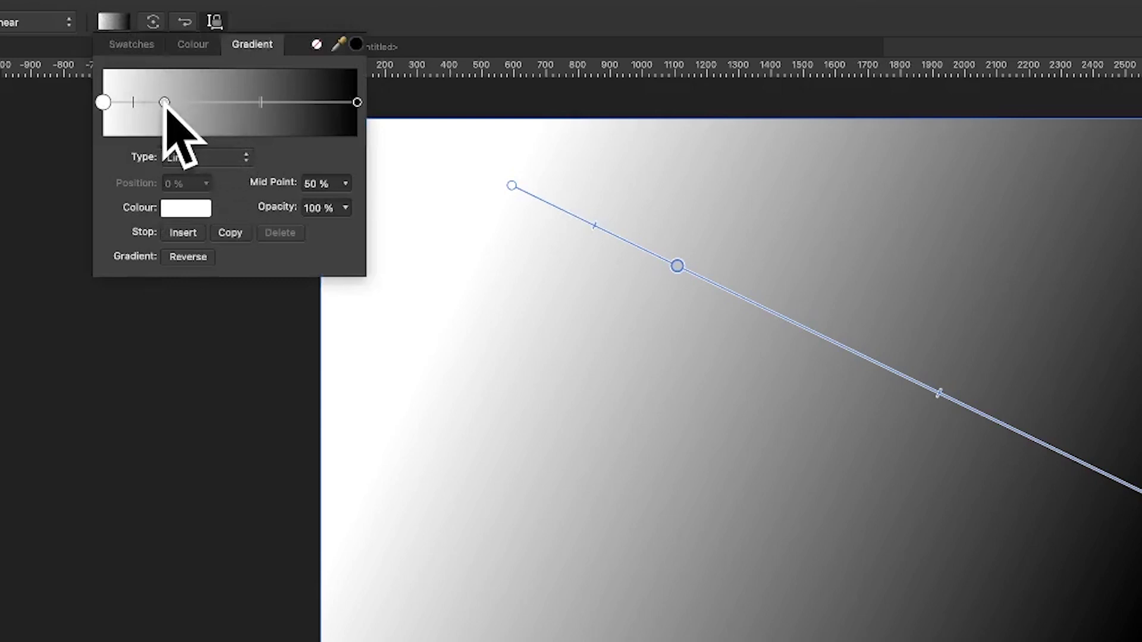
left_click(165, 103)
left_click(186, 207)
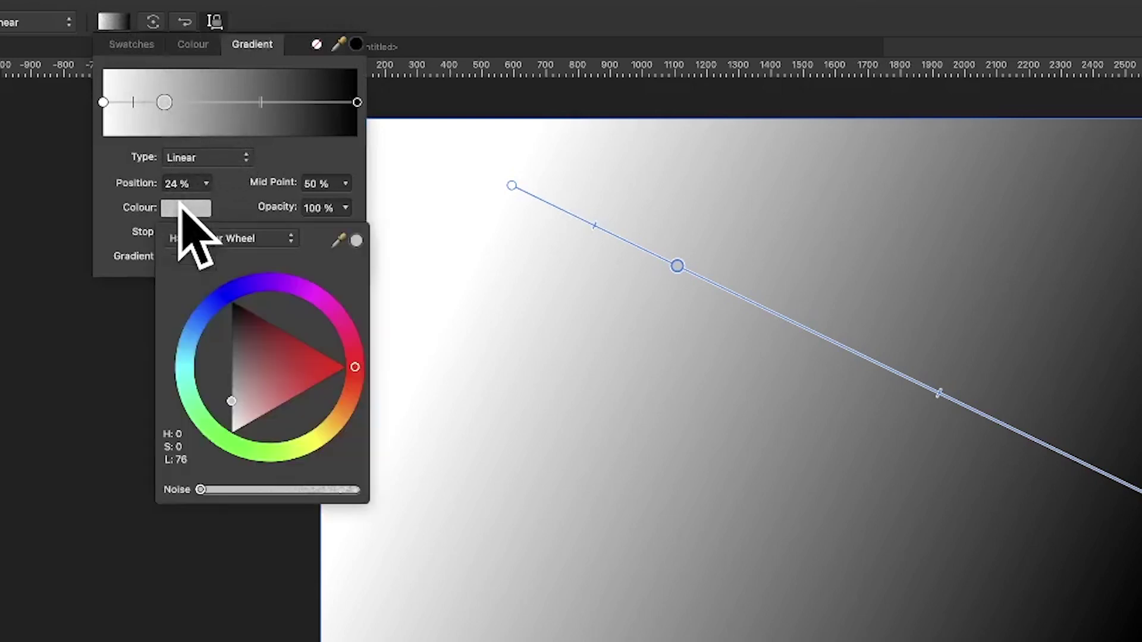
left_click_drag(285, 378, 330, 366)
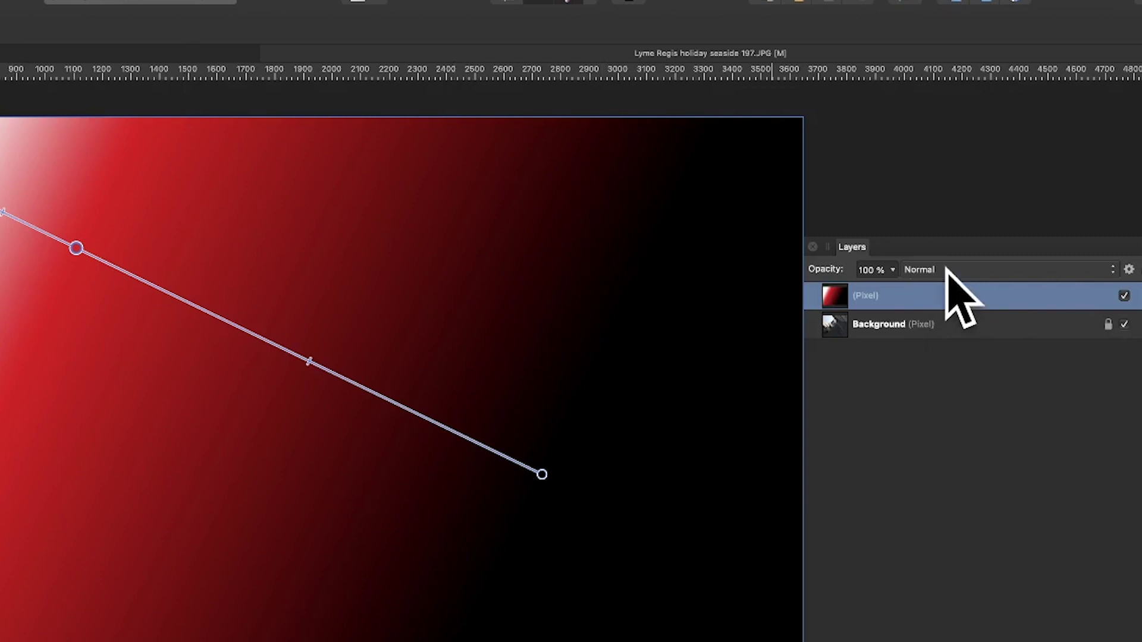
Step: Set the red gradient layer's blend mode to Hard Light, then reselect the layer with the Move tool
left_click(948, 268)
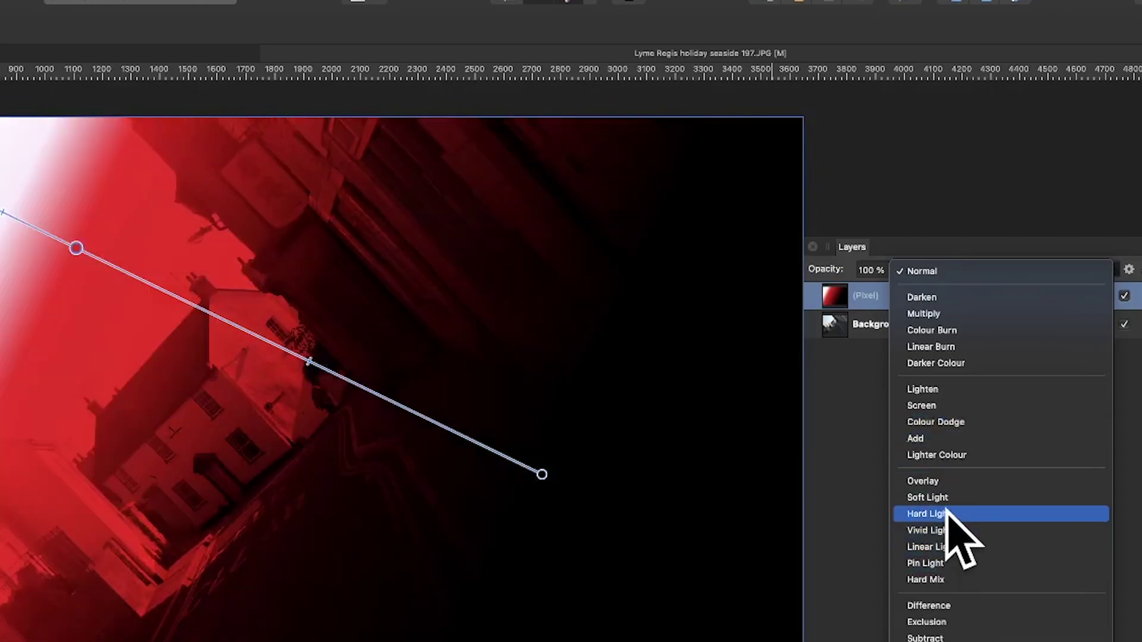
left_click(945, 515)
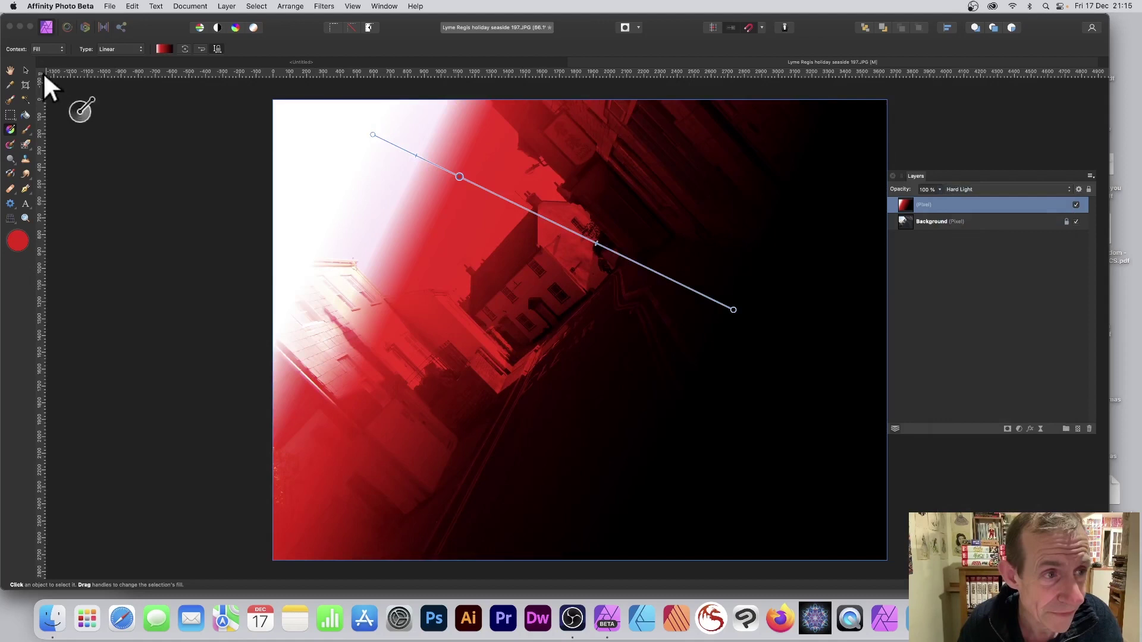
left_click(25, 70)
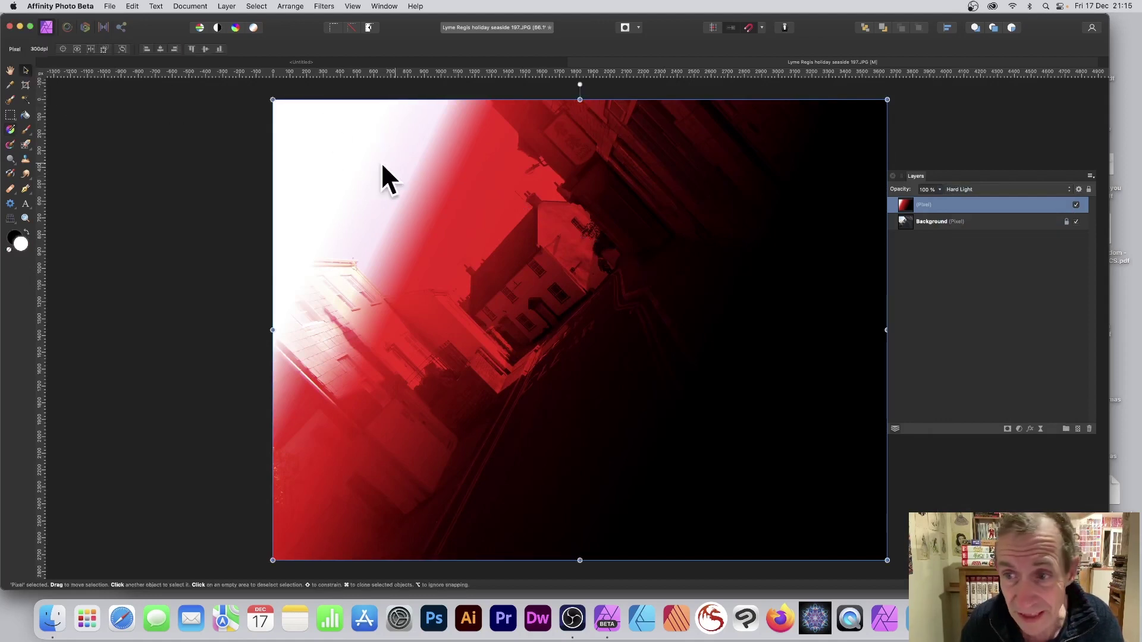
left_click(248, 164)
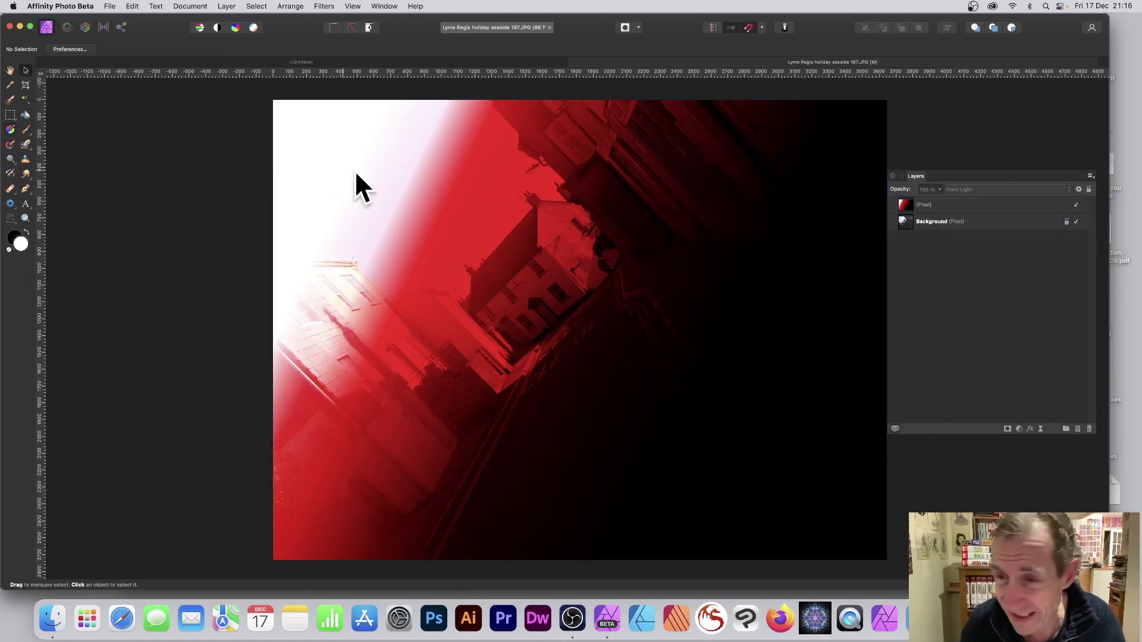
left_click(437, 177)
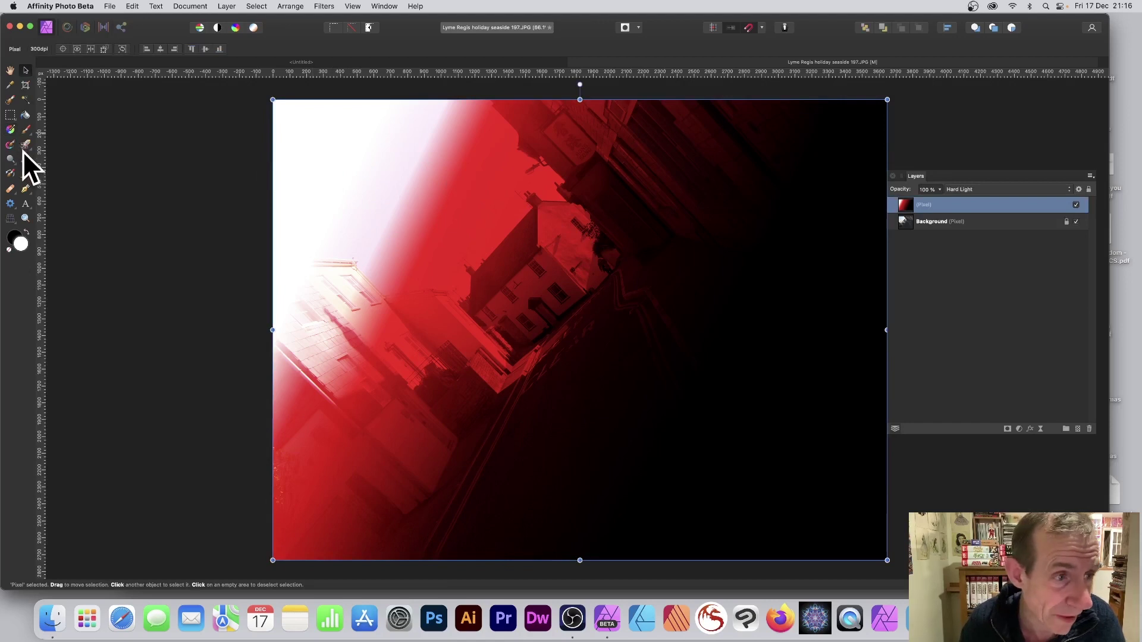
Step: Redraw a gradient on the pixel layer, then delete that layer to leave just the photo
left_click(12, 130)
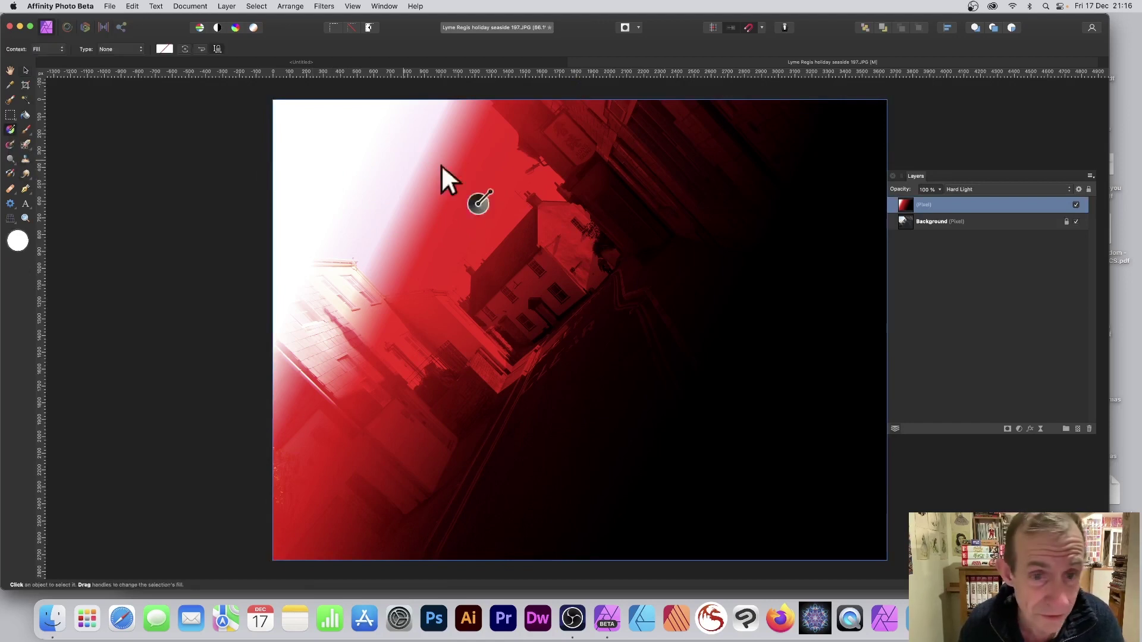
mouse_move(405, 148)
left_mouse_down()
mouse_move(528, 195)
mouse_move(789, 244)
left_mouse_up()
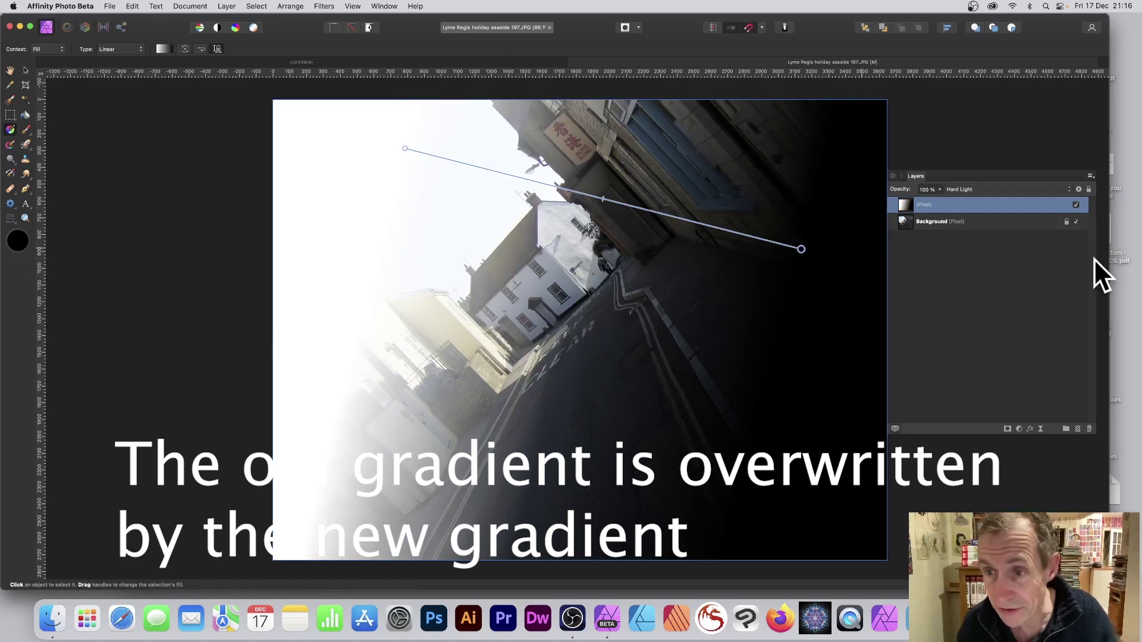
left_click(1087, 428)
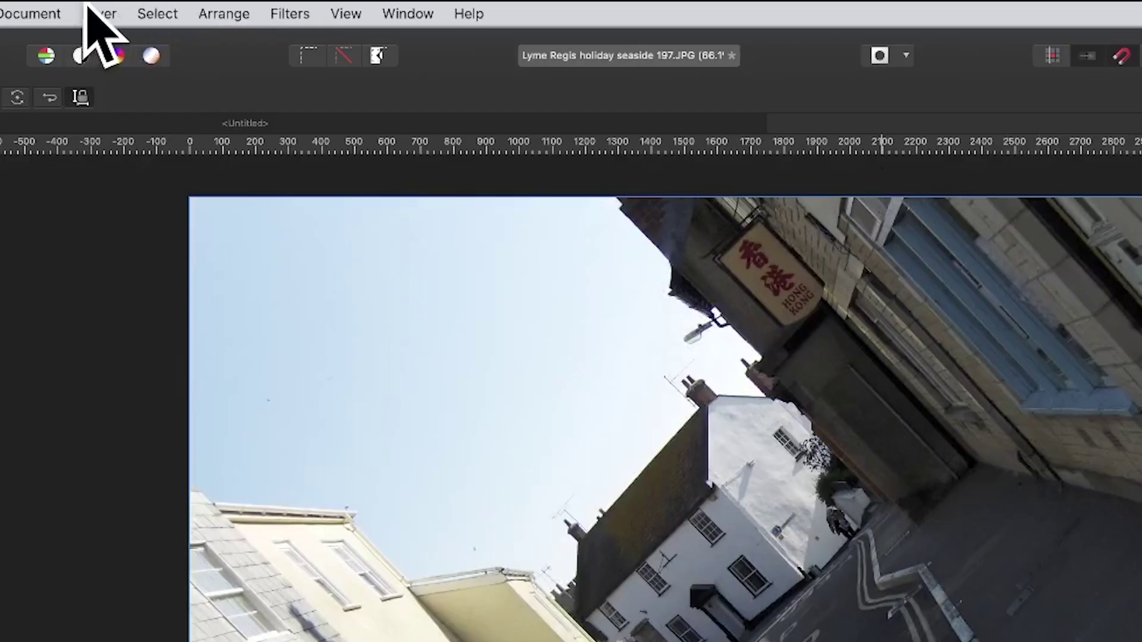
Step: Add a new fill layer as a Linear white-to-grey gradient stretched diagonally toward the lower right
left_click(100, 14)
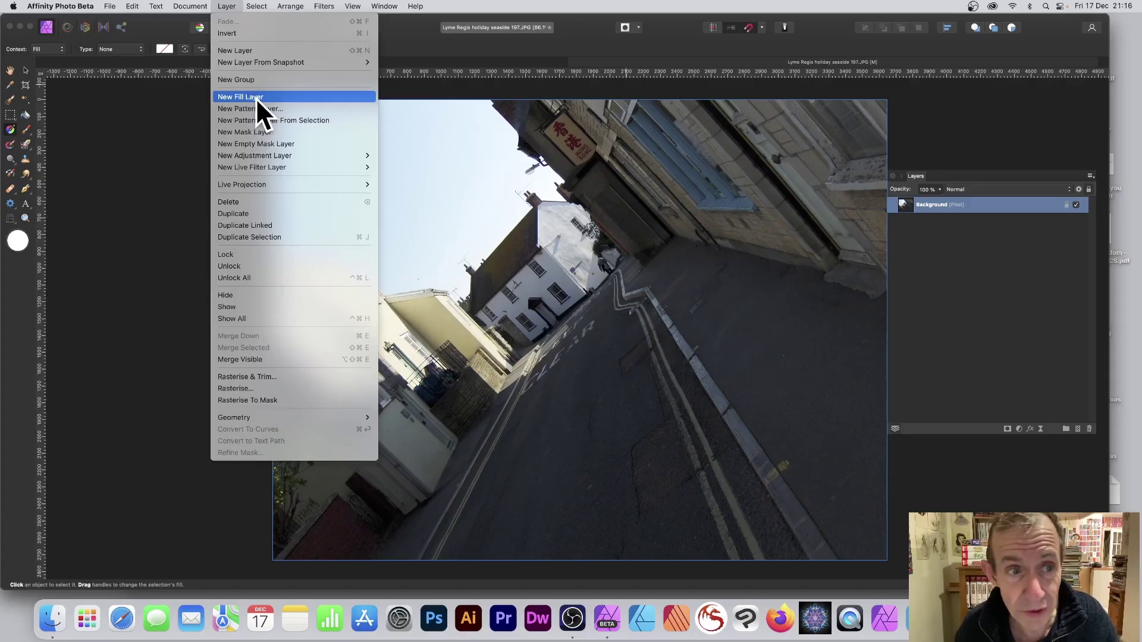
left_click(161, 193)
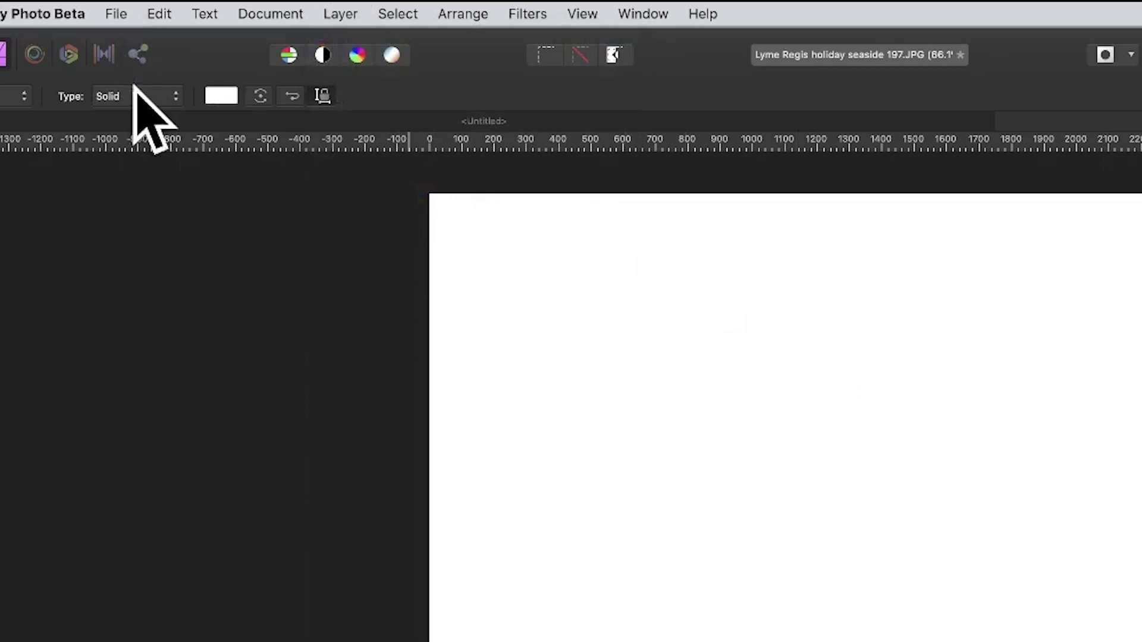
left_click(123, 49)
left_click(148, 122)
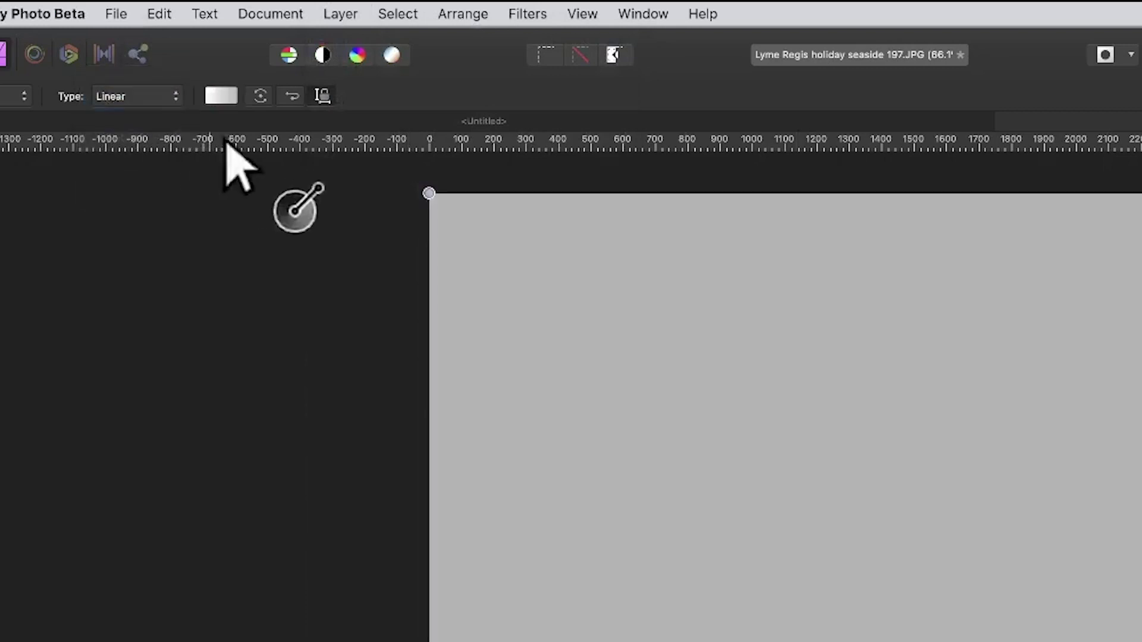
left_click_drag(642, 318, 961, 510)
left_click_drag(548, 264, 670, 315)
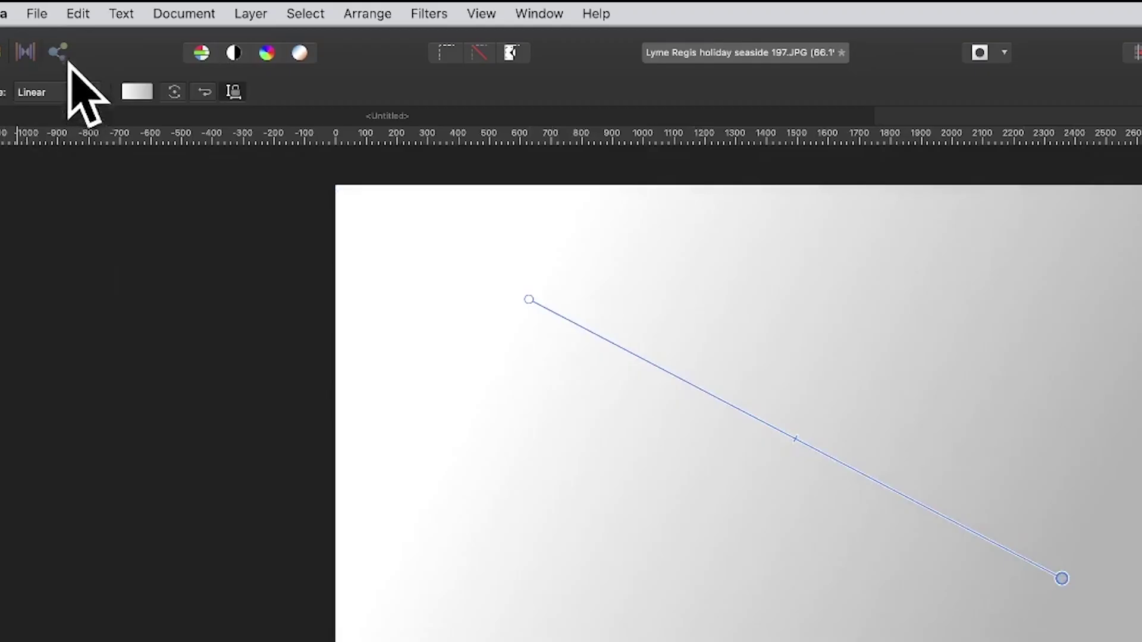
Step: Insert a saturated blue stop at 37% in the fill gradient
left_click(138, 94)
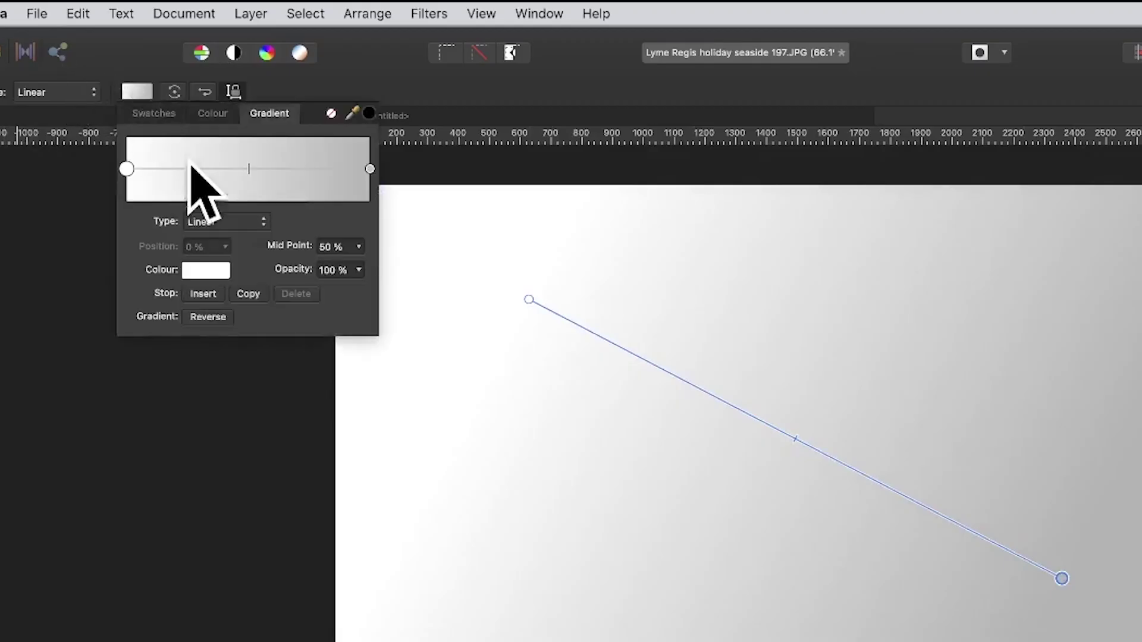
left_click(211, 169)
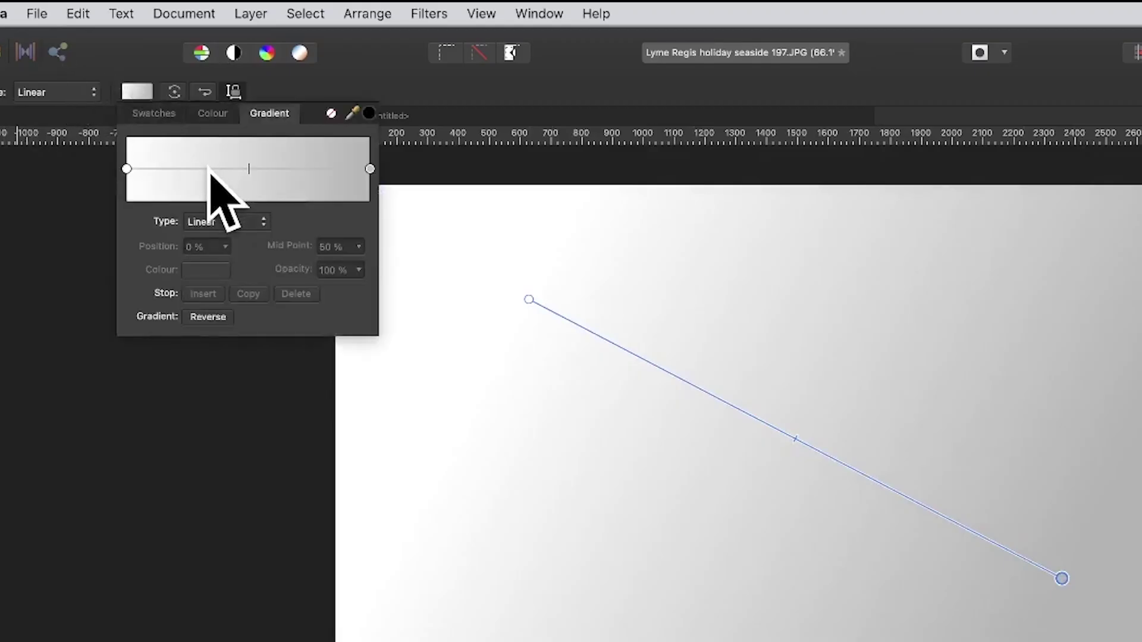
left_click(215, 169)
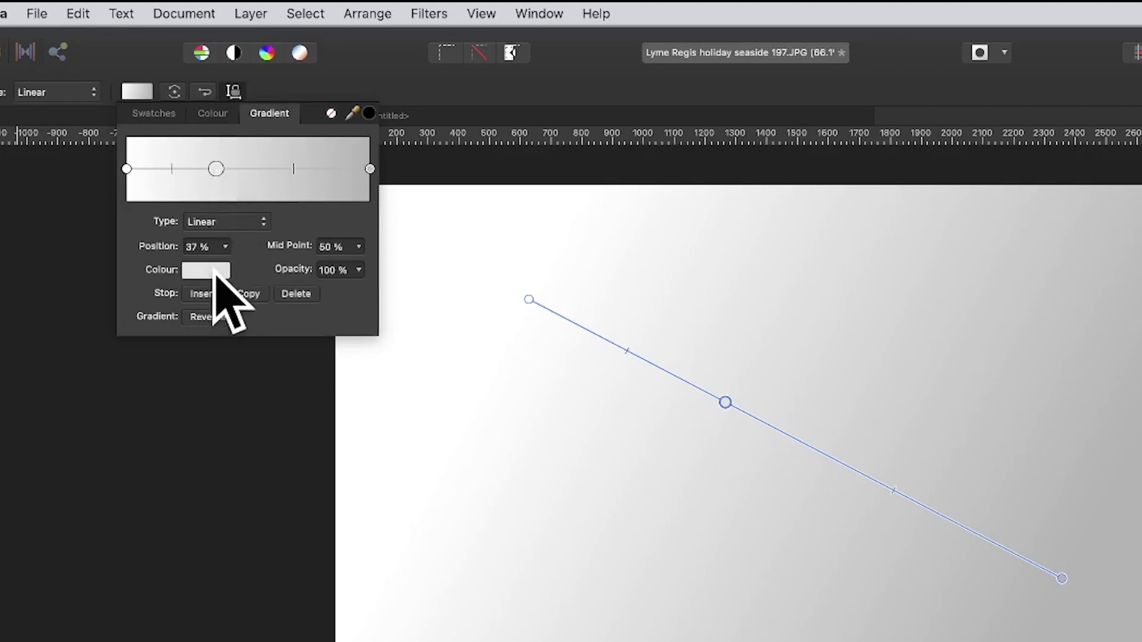
left_click(211, 271)
left_click(243, 357)
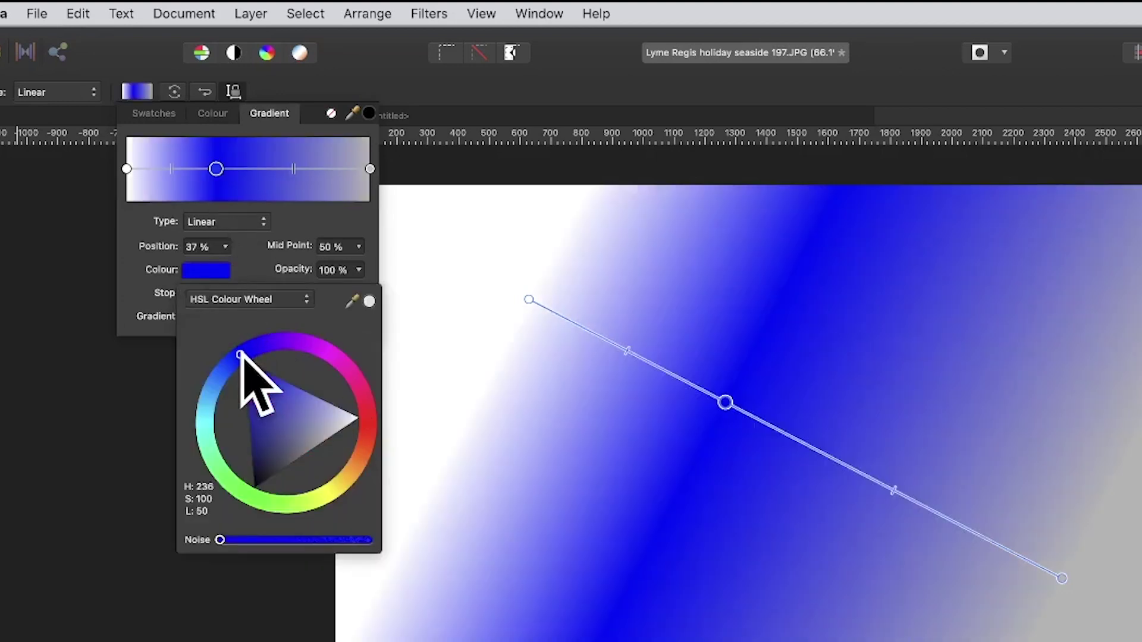
Step: Insert a strong orange stop at 82% near the gradient's end
left_click(325, 170)
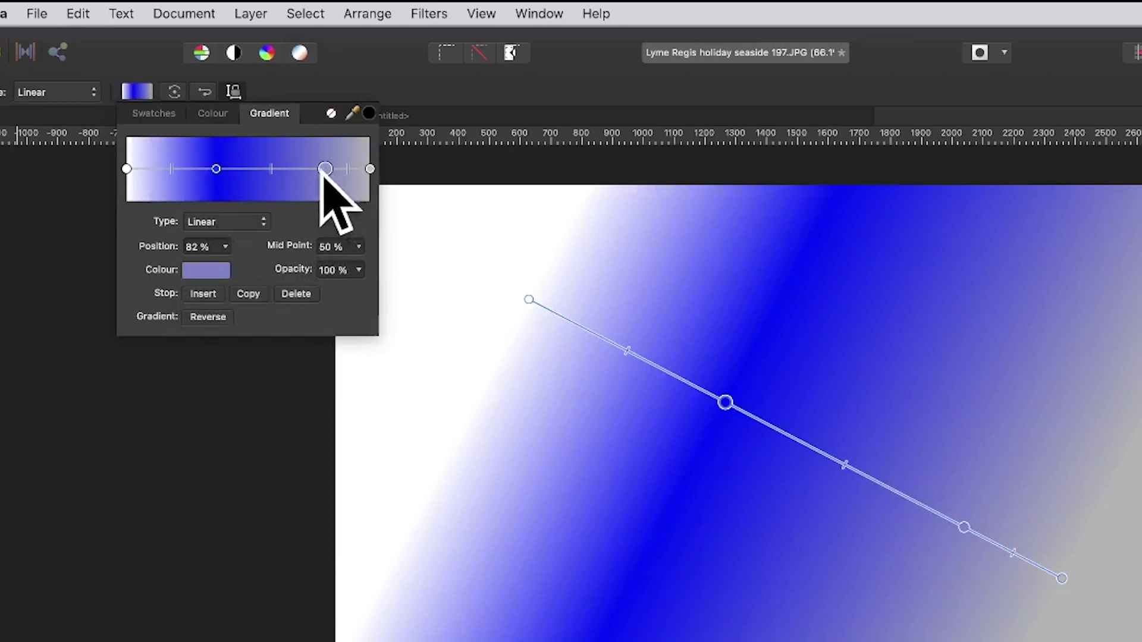
left_click(201, 273)
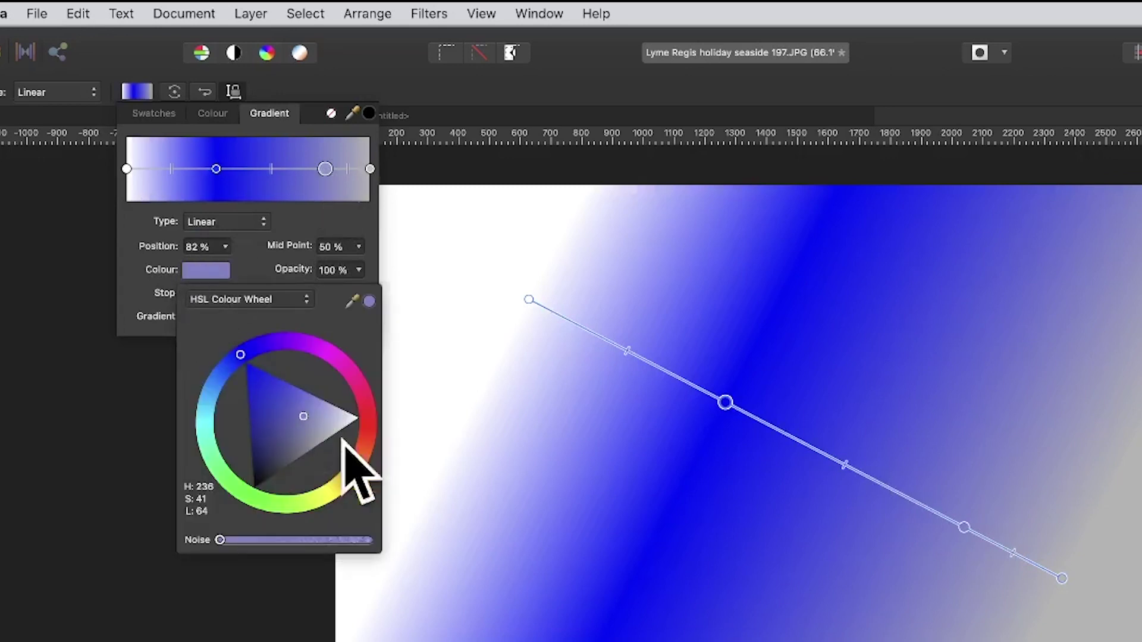
left_click(353, 471)
left_click(327, 441)
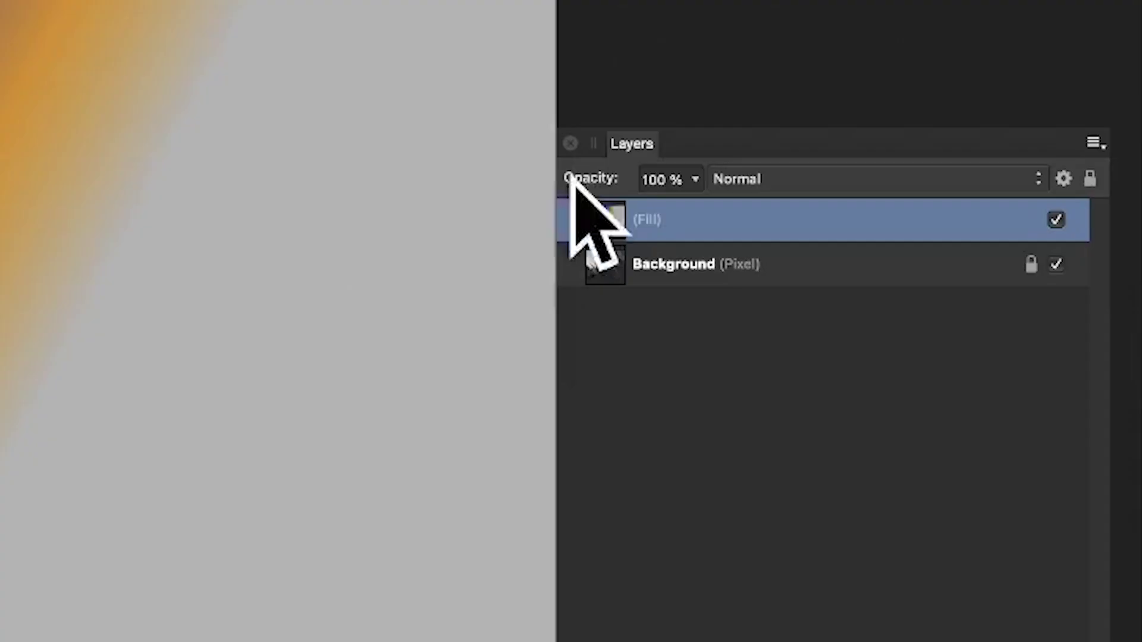
Step: Set the fill layer's blend mode to Darken and drag the start handle to re-angle the gradient
left_click(740, 178)
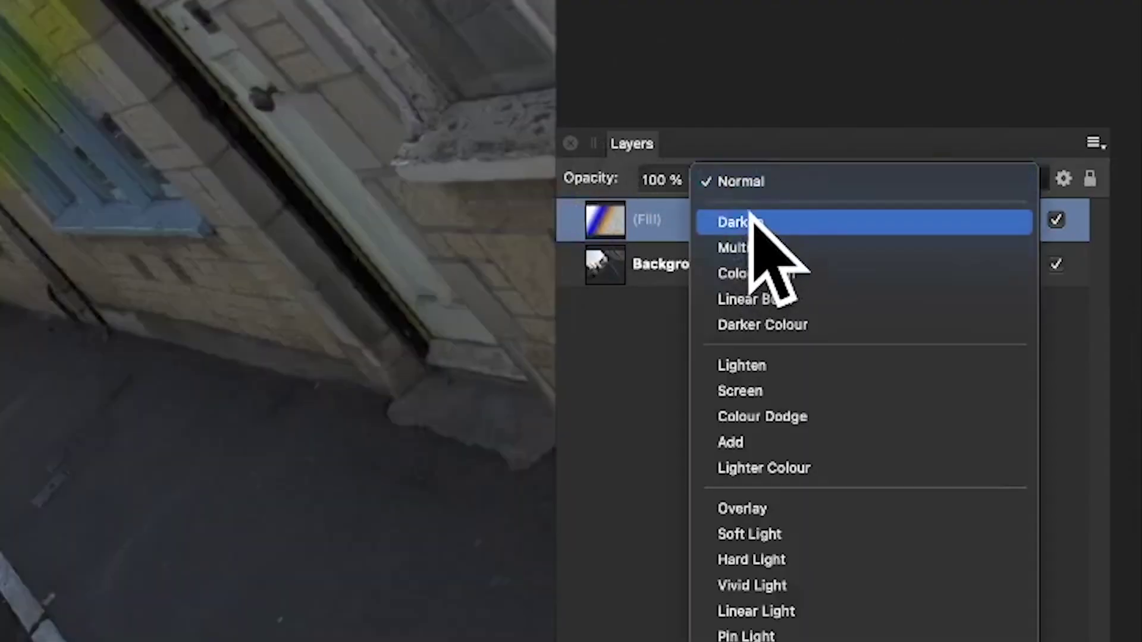
left_click(750, 221)
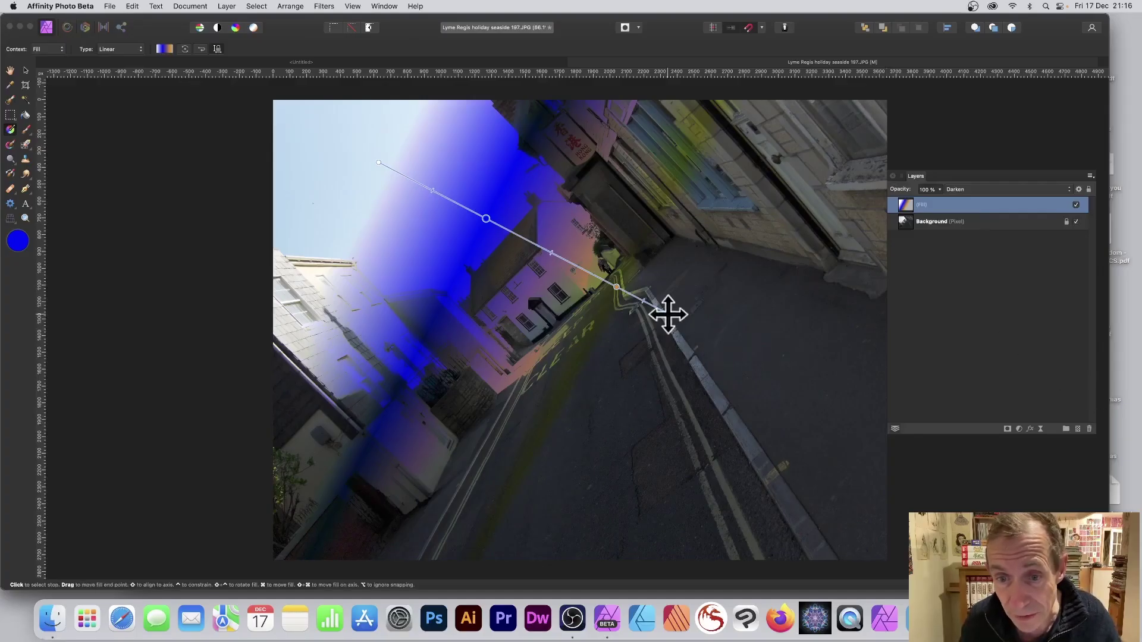
mouse_move(669, 311)
left_mouse_down()
mouse_move(670, 367)
mouse_move(742, 478)
left_mouse_up()
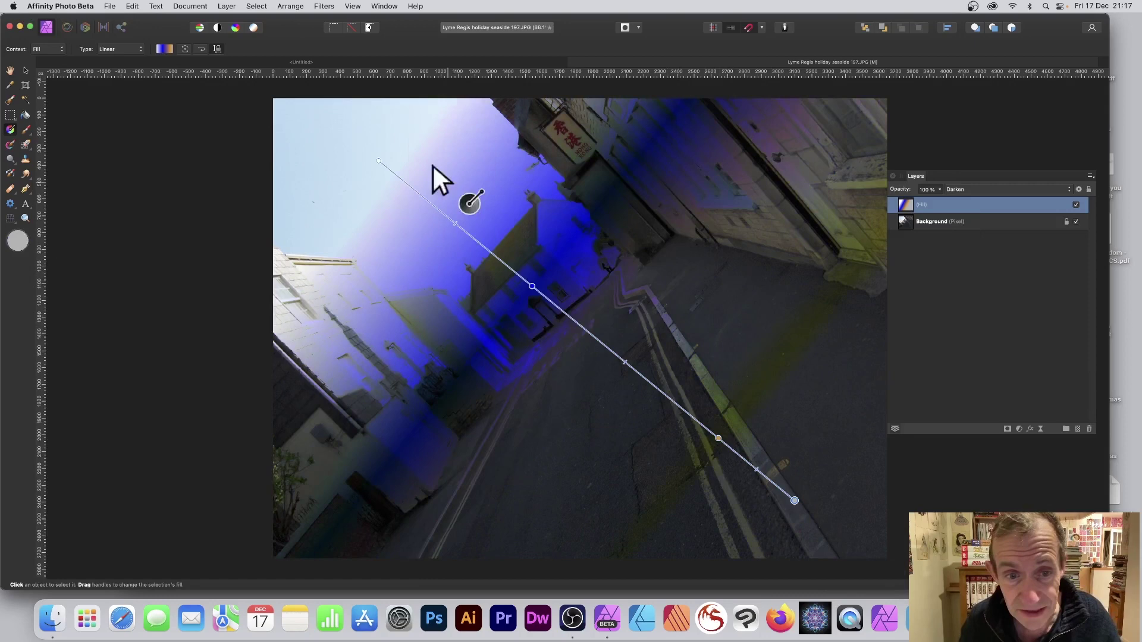
Step: Make the fill an Elliptical gradient centred on the white house, then deselect the layer
left_click_drag(415, 195, 544, 128)
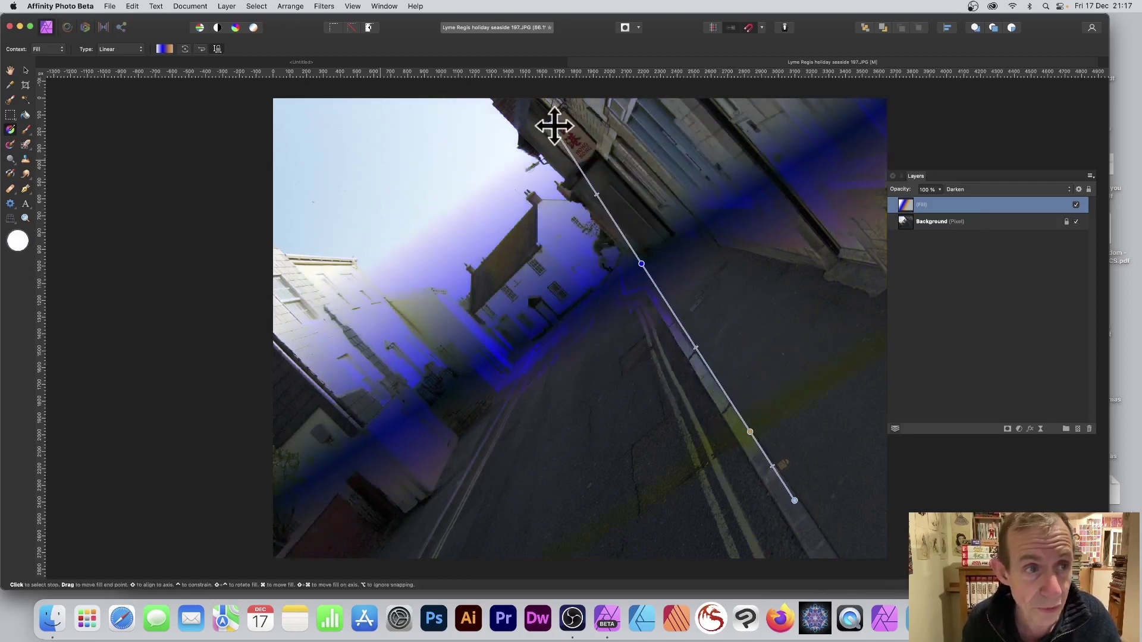
left_click(115, 49)
left_click(114, 57)
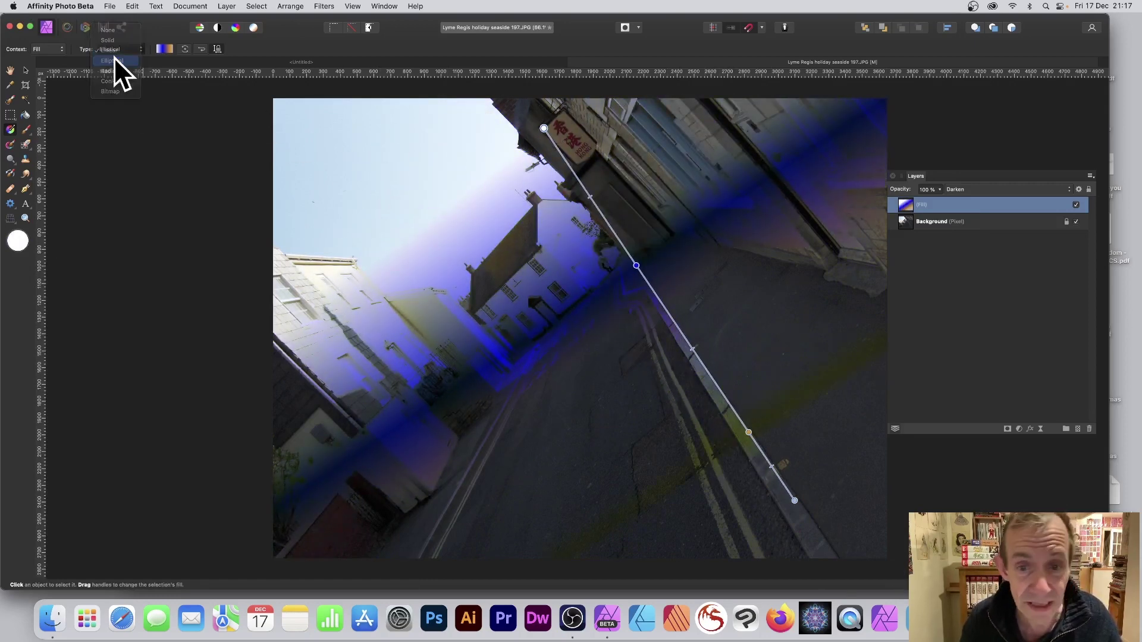
left_click_drag(541, 129, 535, 206)
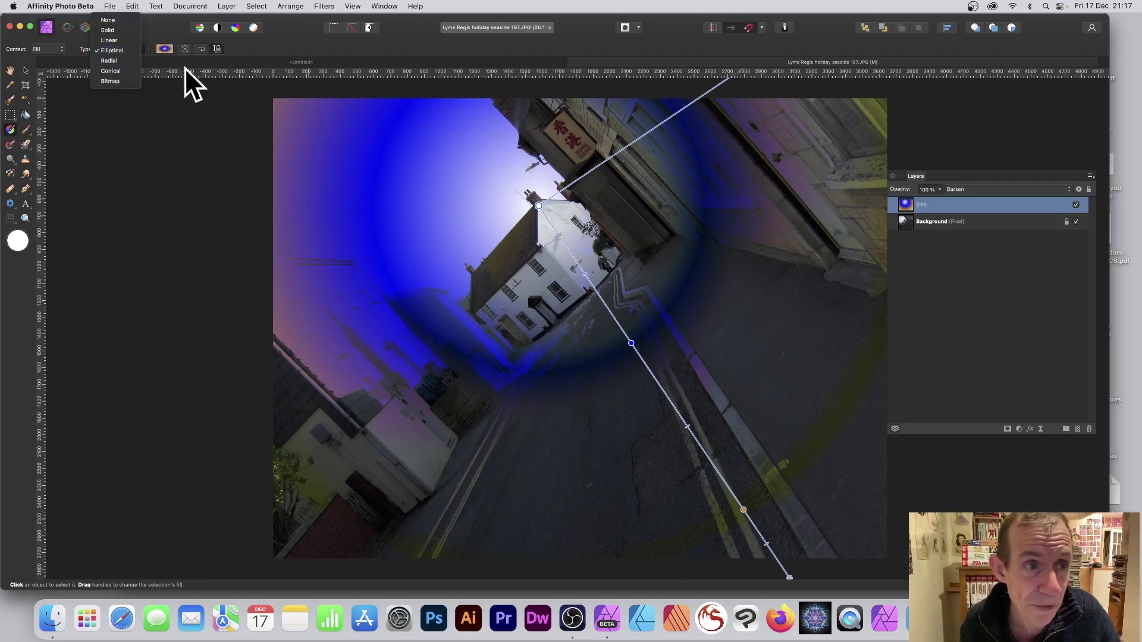
left_click(407, 48)
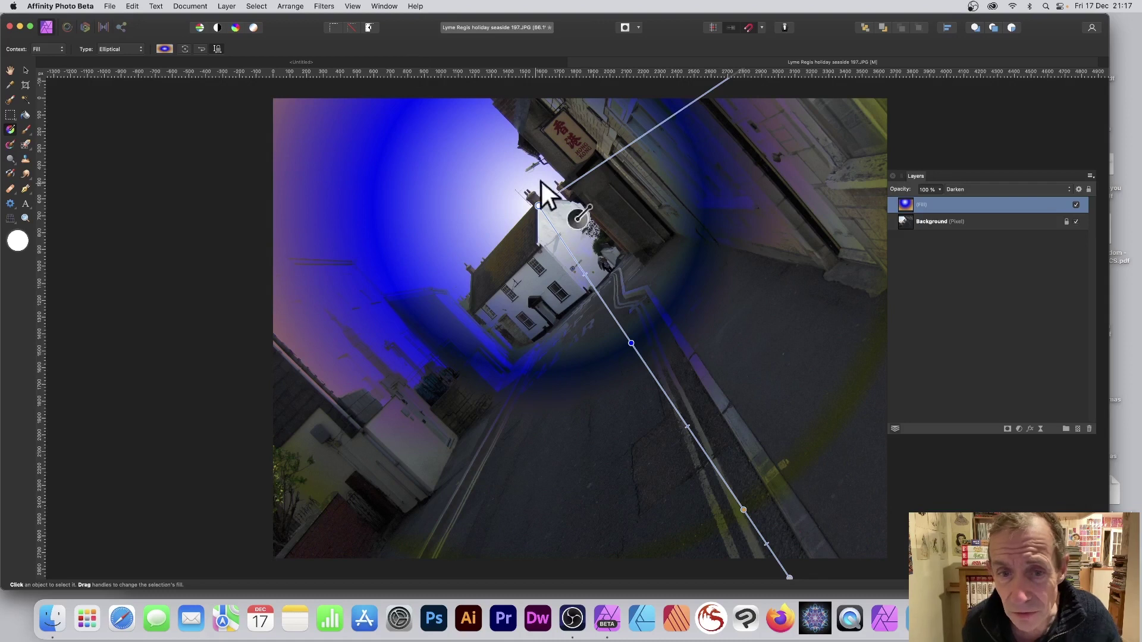
left_click(961, 264)
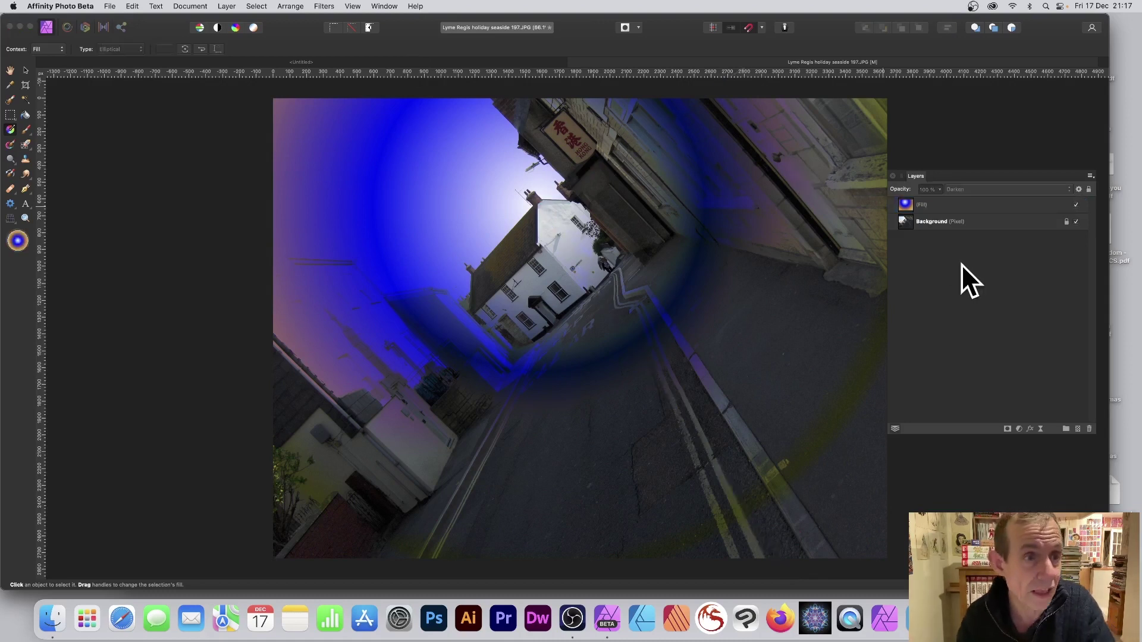
Step: Reposition the Fill layer's gradient centre to the lower left over the buildings and narrow the ellipse
left_click(949, 207)
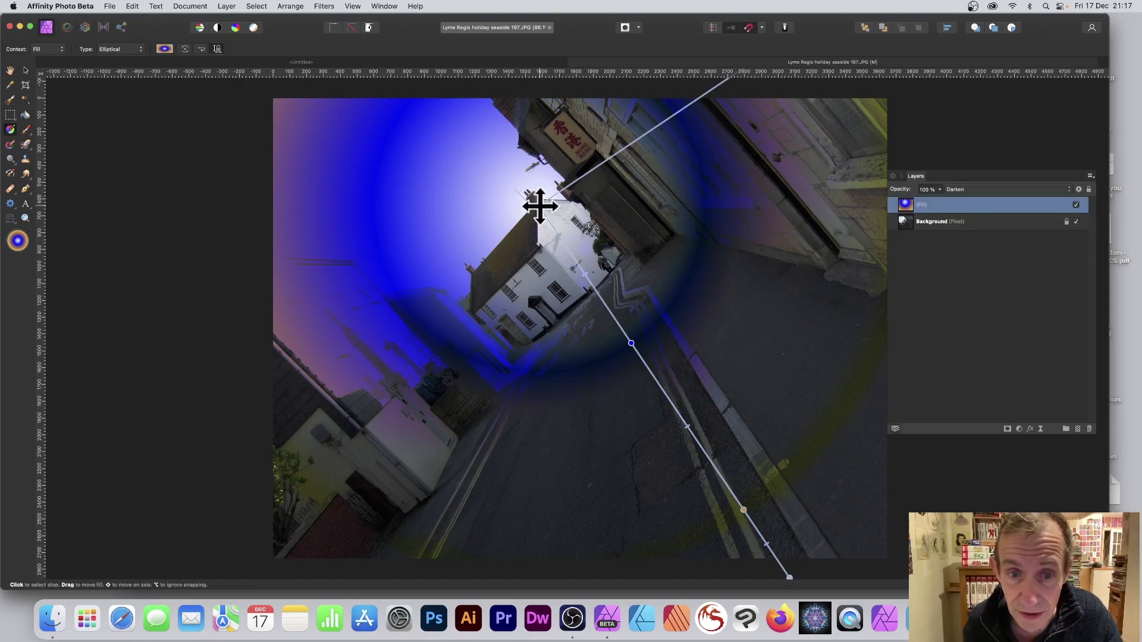
mouse_move(536, 204)
left_mouse_down()
mouse_move(370, 323)
mouse_move(373, 339)
left_mouse_up()
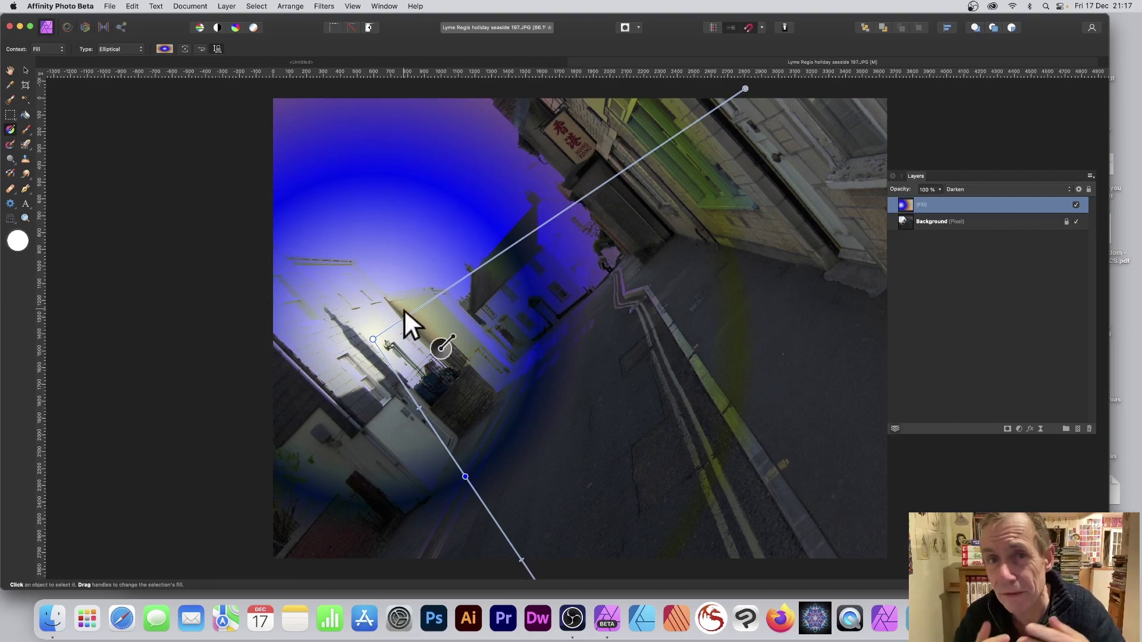
scroll(404, 310, "left", 2)
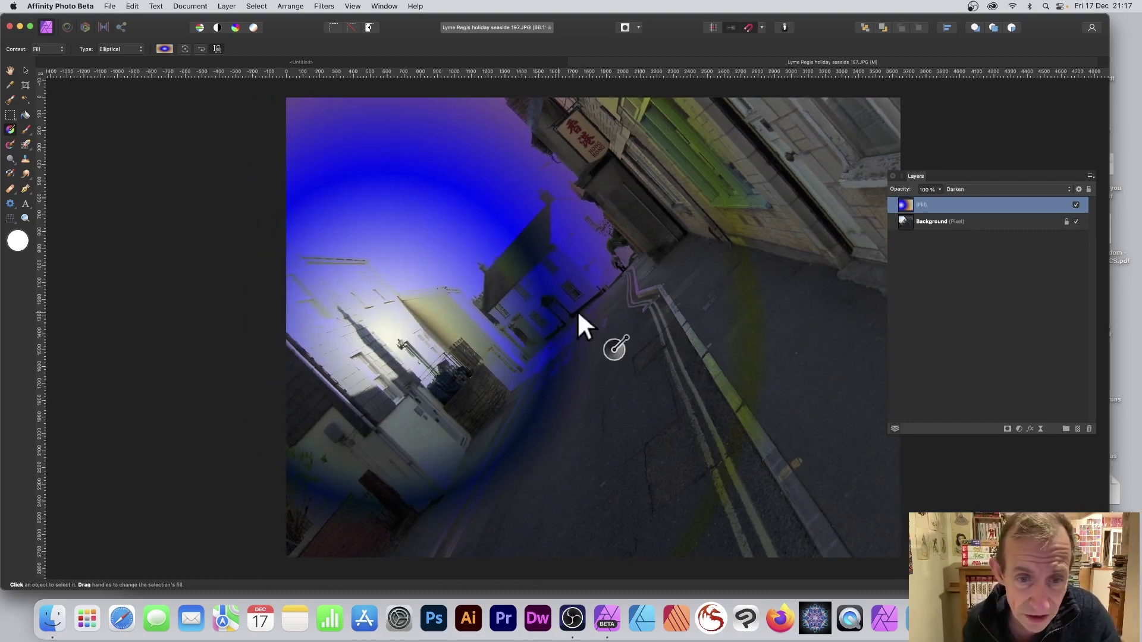
left_click_drag(428, 403, 463, 432)
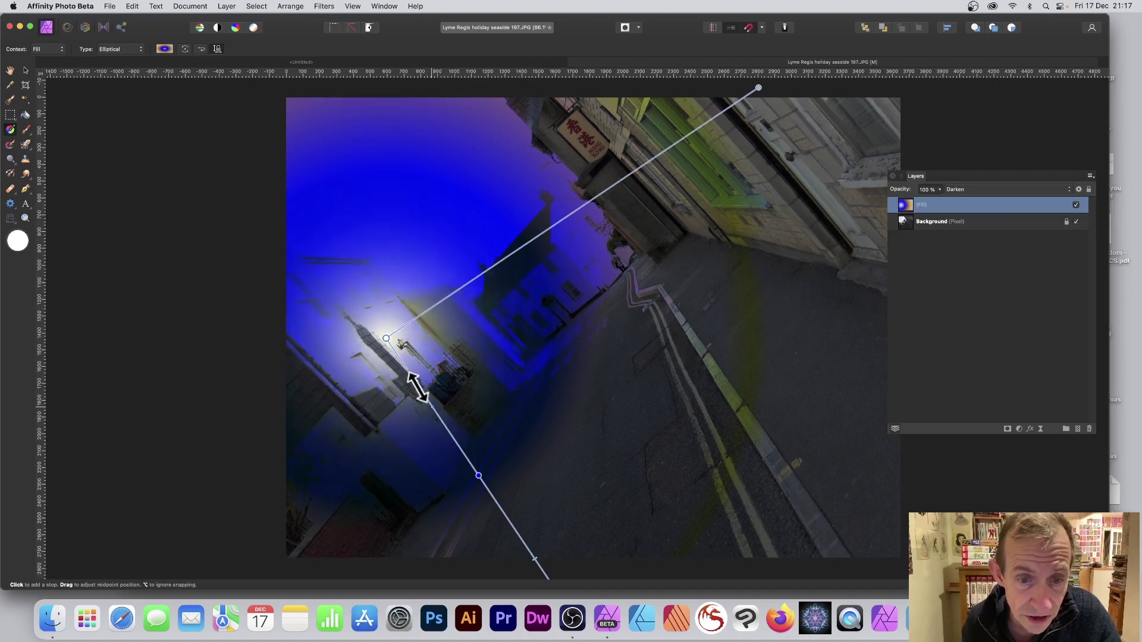